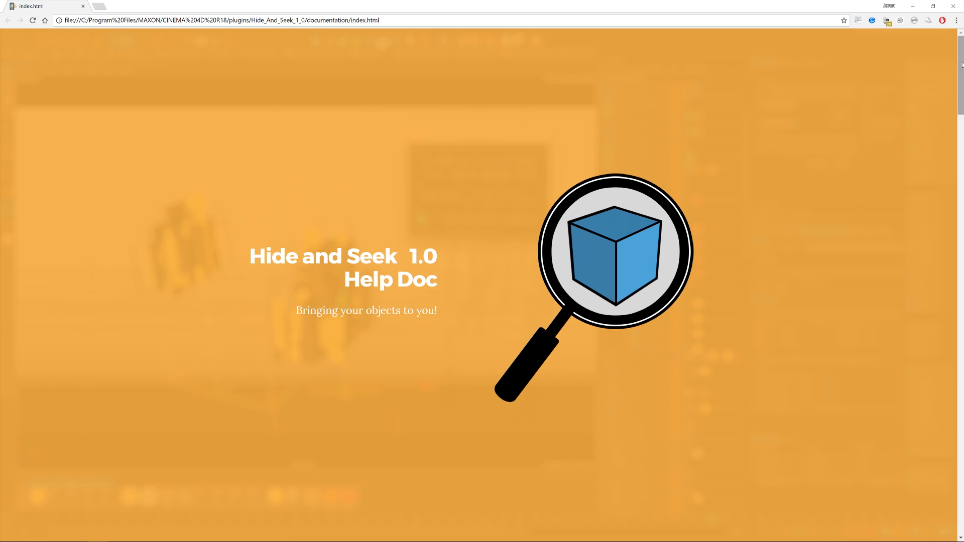
Read through the Hide and Seek help document down to its Seek section
scroll(962, 71, down, 1)
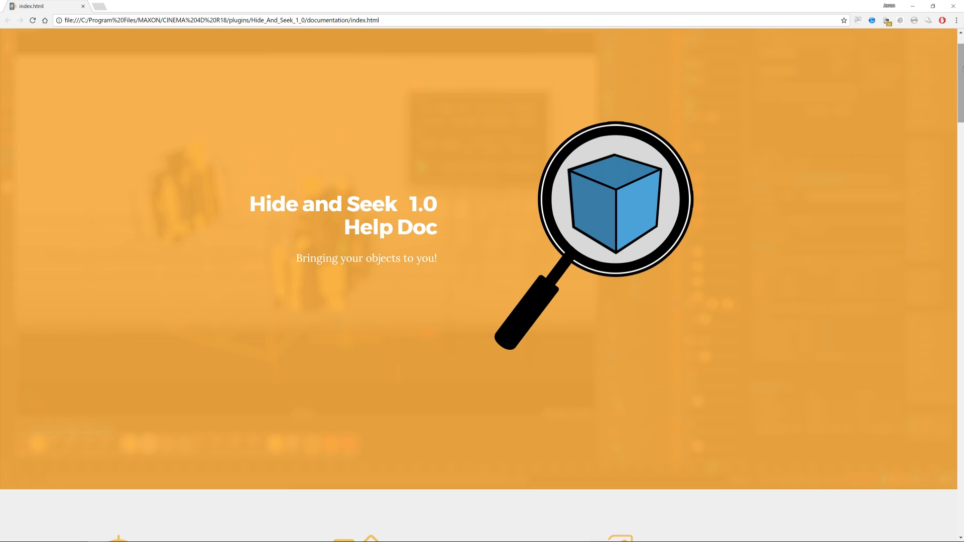
scroll(959, 109, down, 4)
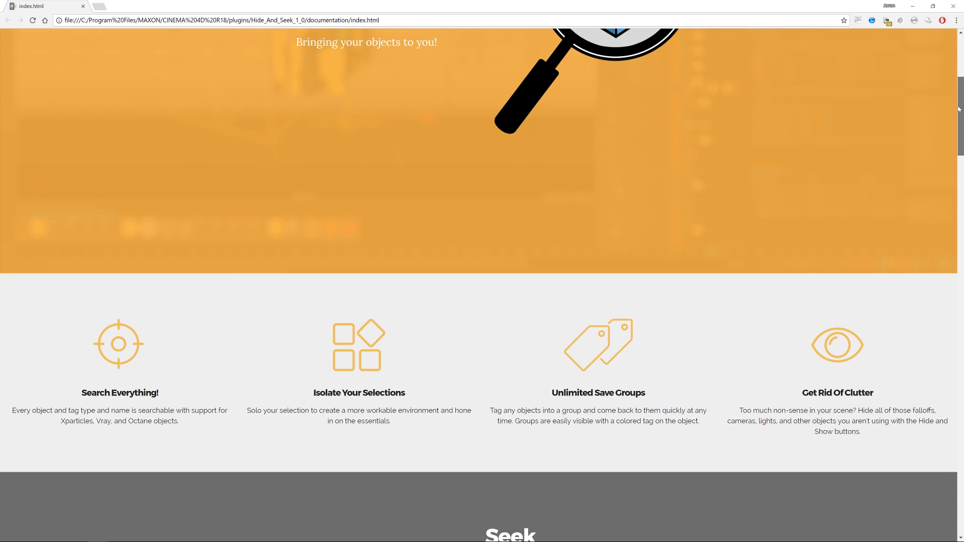
drag(959, 109, 958, 118)
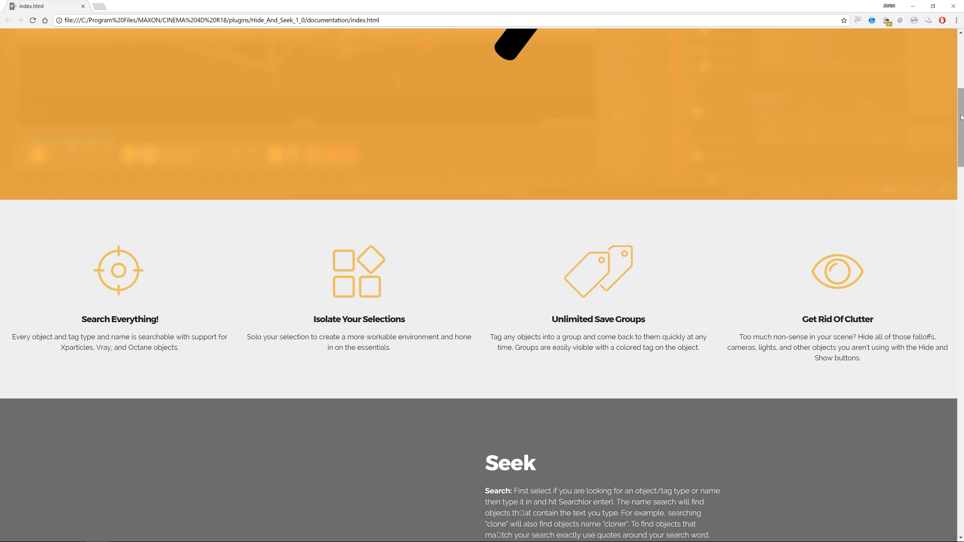
drag(958, 116, 958, 176)
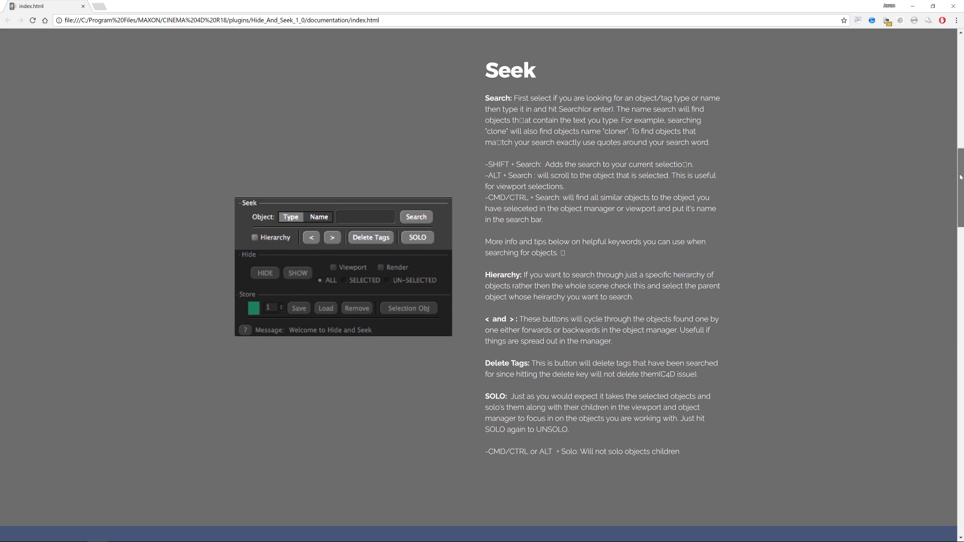
Switch to Cinema 4D and launch the Hide and Seek 1.0 plugin
click(912, 6)
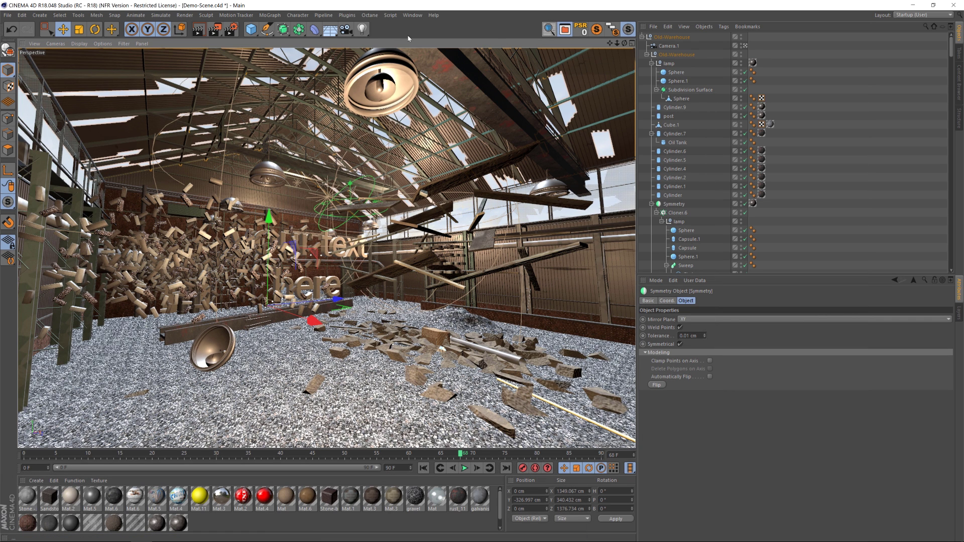
click(347, 15)
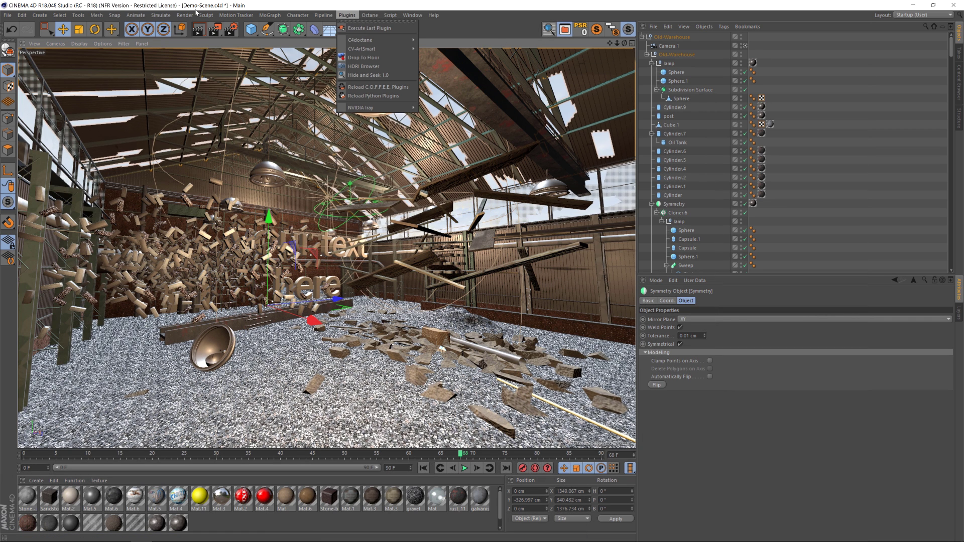
click(368, 75)
click(550, 30)
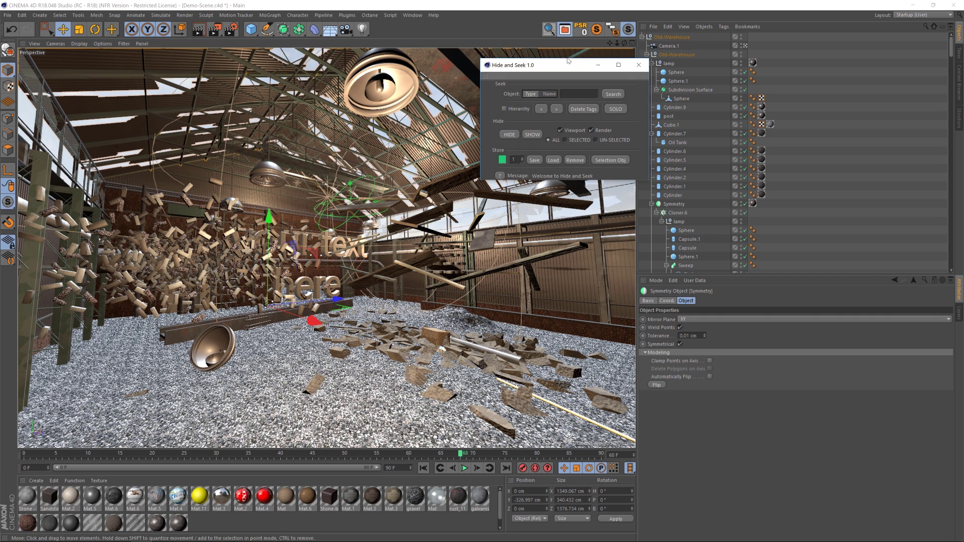
Dock the Hide and Seek window above the object list, resize the surrounding layout to fit, and clear the object selection
mouse_move(552, 71)
mouse_down()
mouse_move(548, 93)
mouse_move(532, 72)
mouse_move(587, 58)
mouse_move(564, 60)
mouse_up()
drag(473, 67, 679, 31)
drag(691, 195, 690, 139)
drag(636, 118, 686, 121)
click(843, 180)
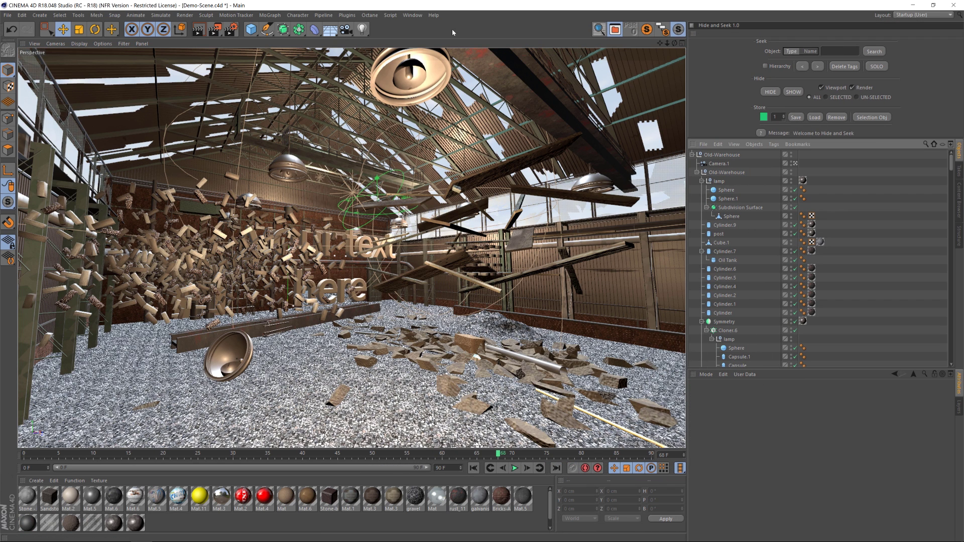
Search the scene by object type for "light"
click(809, 51)
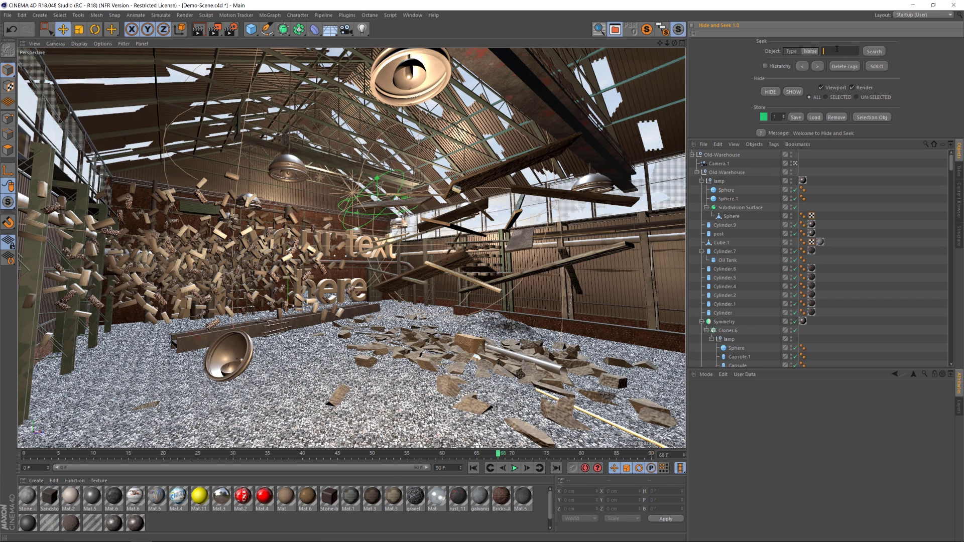
click(794, 52)
mouse_move(251, 30)
mouse_down()
mouse_move(313, 112)
mouse_move(257, 32)
mouse_up()
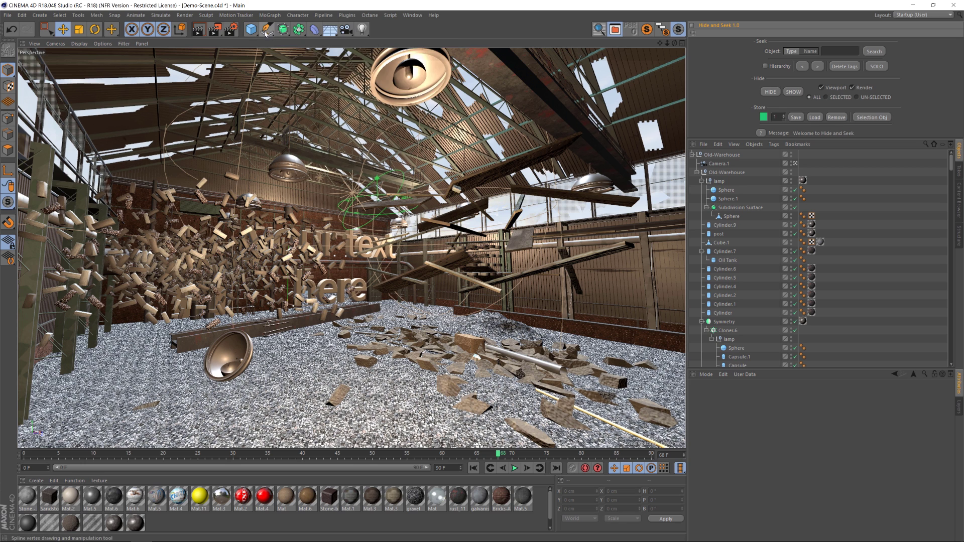
click(265, 33)
drag(283, 30, 422, 10)
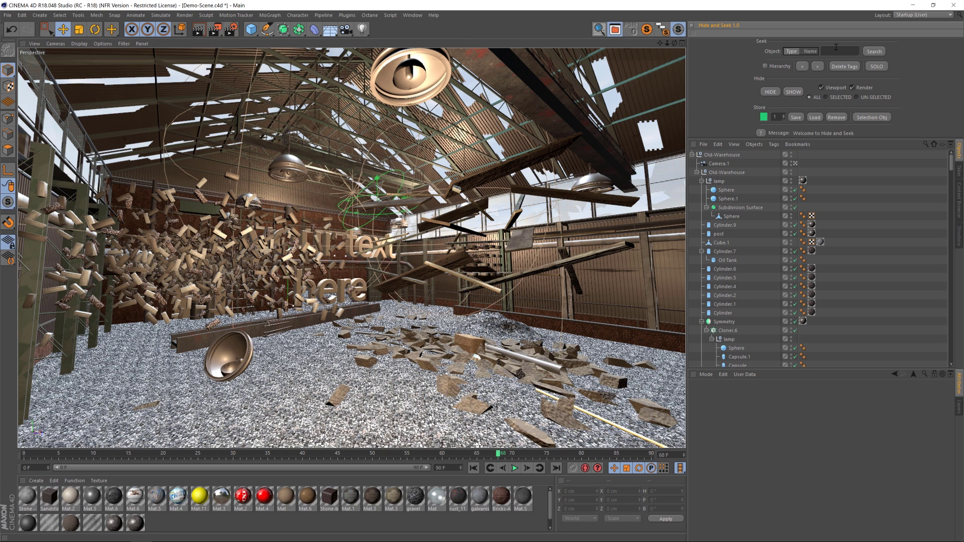
text(light)
key(Return)
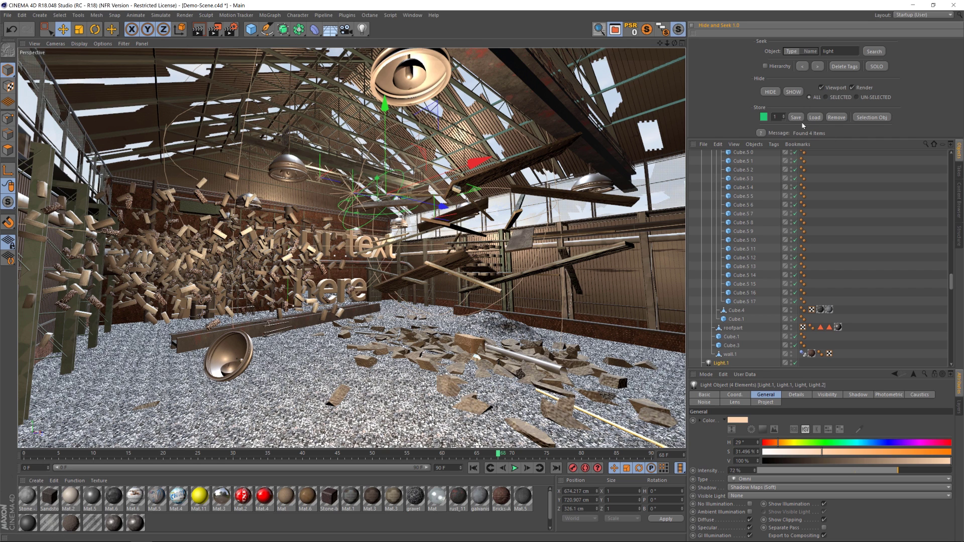
Solo the found lights and restore the full scene
click(877, 67)
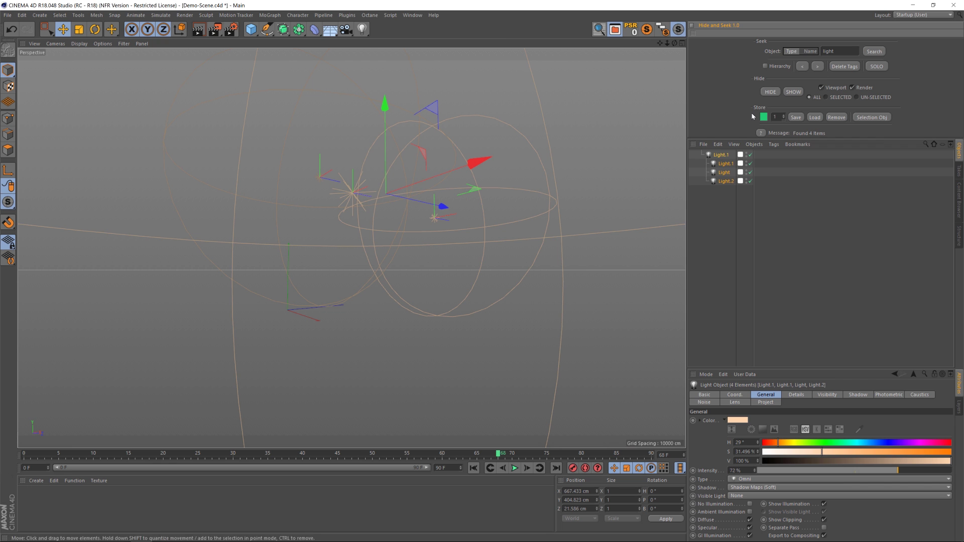
click(877, 67)
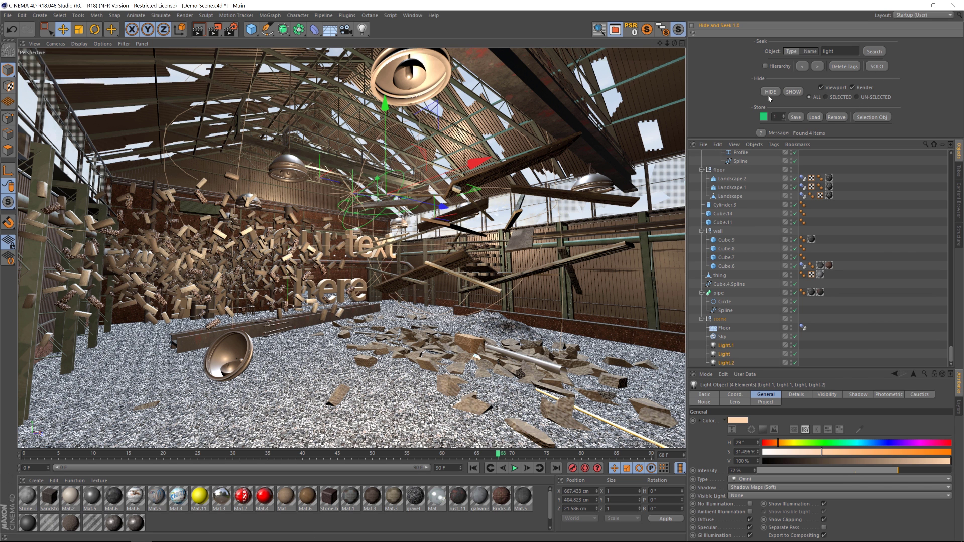
click(770, 93)
click(782, 93)
Cycle forward through the found lights one by one as far as Light.2
click(817, 66)
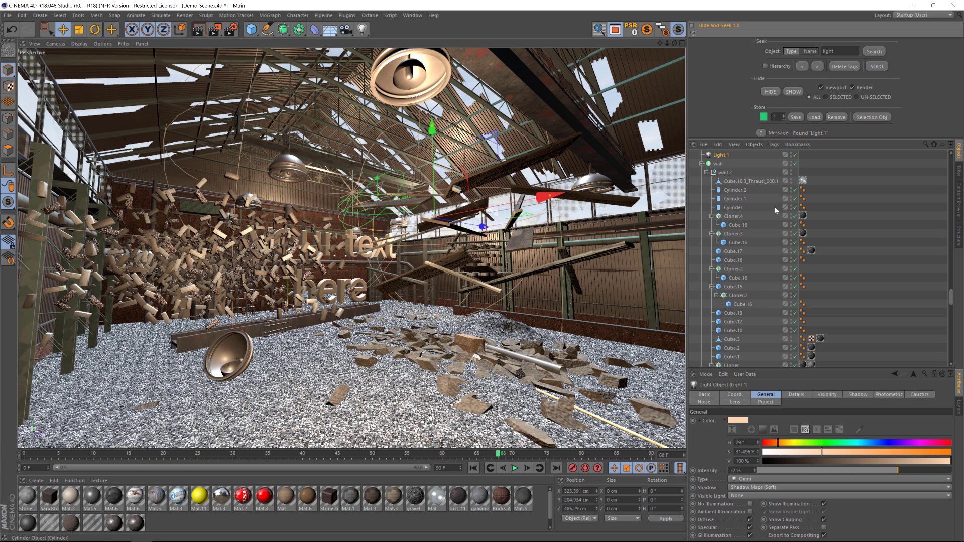
click(818, 67)
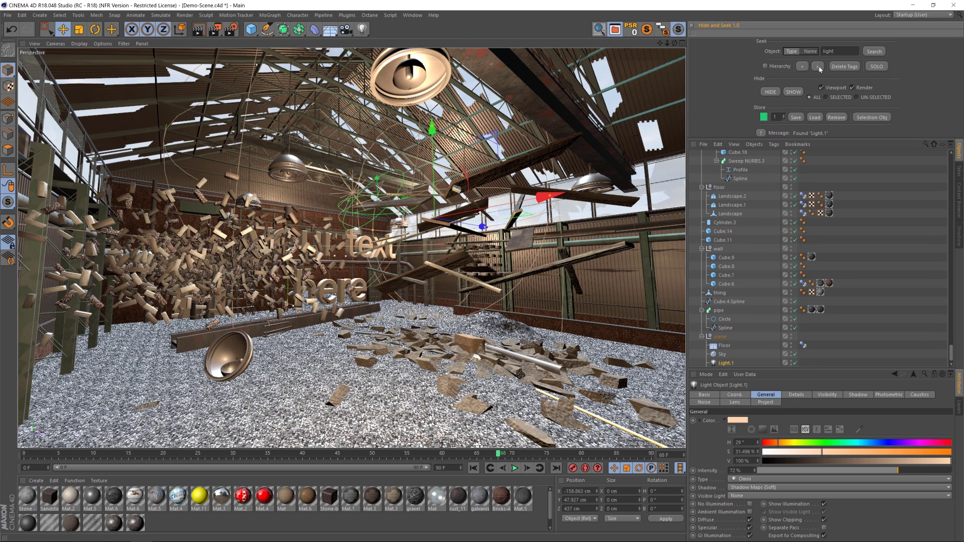
click(818, 67)
click(818, 67)
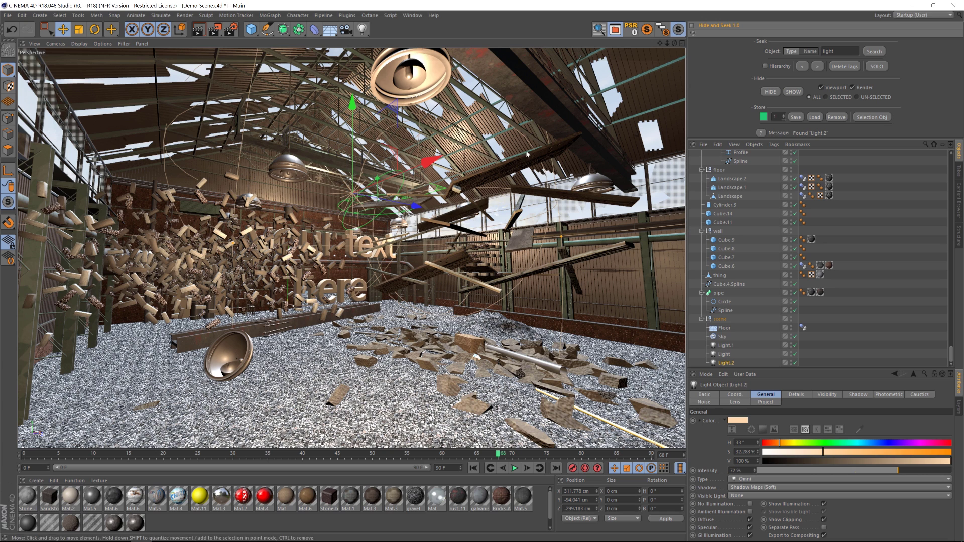
Search by object type for "camera" and advance to a matching camera
double_click(828, 52)
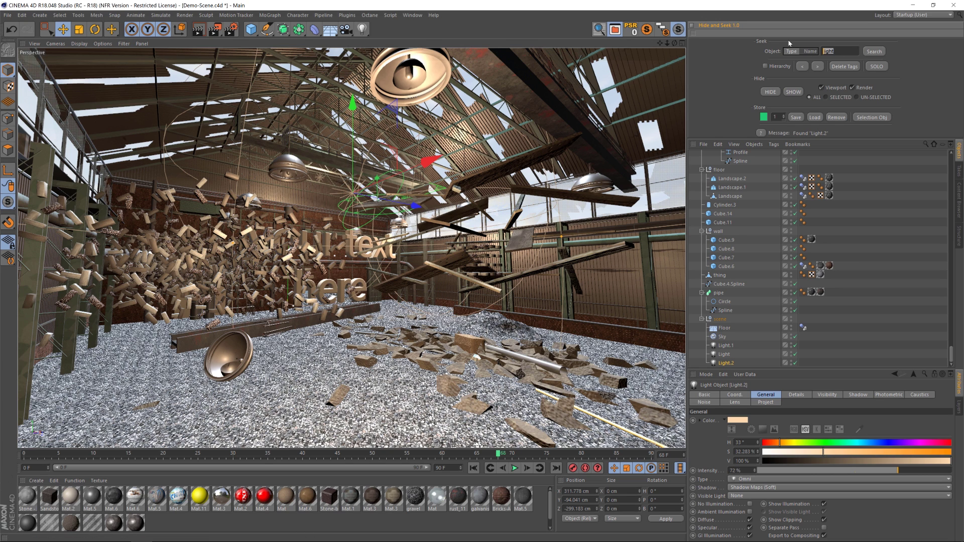
text(camera)
key(Return)
click(818, 67)
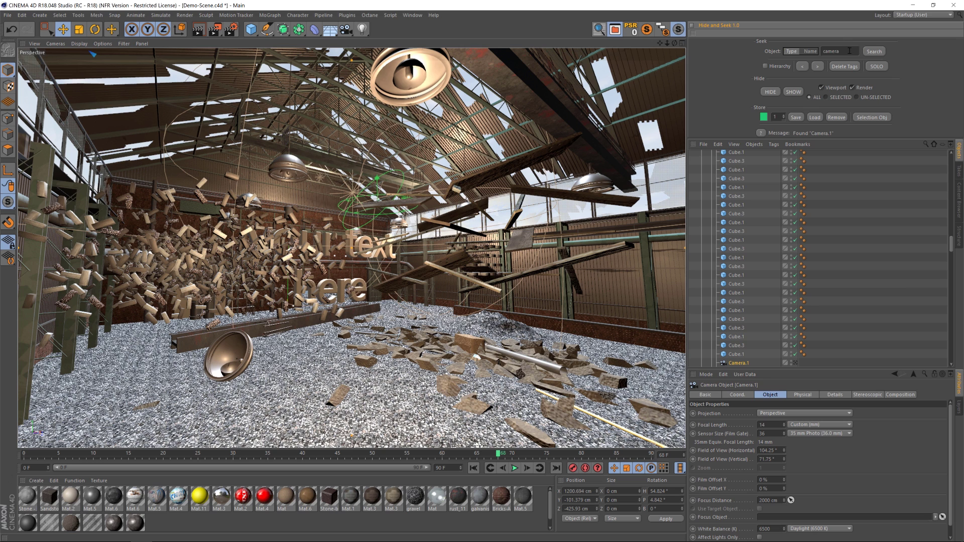
Search by object type for "cloners"
double_click(831, 51)
text(cloners)
key(Return)
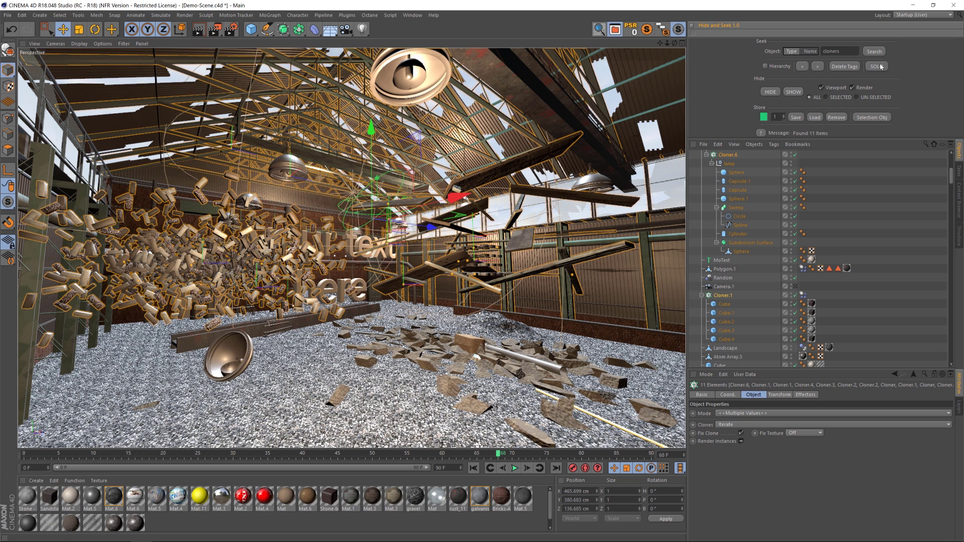
Solo and unsolo the found cloners, and hide and reveal them again in viewport and render
click(877, 66)
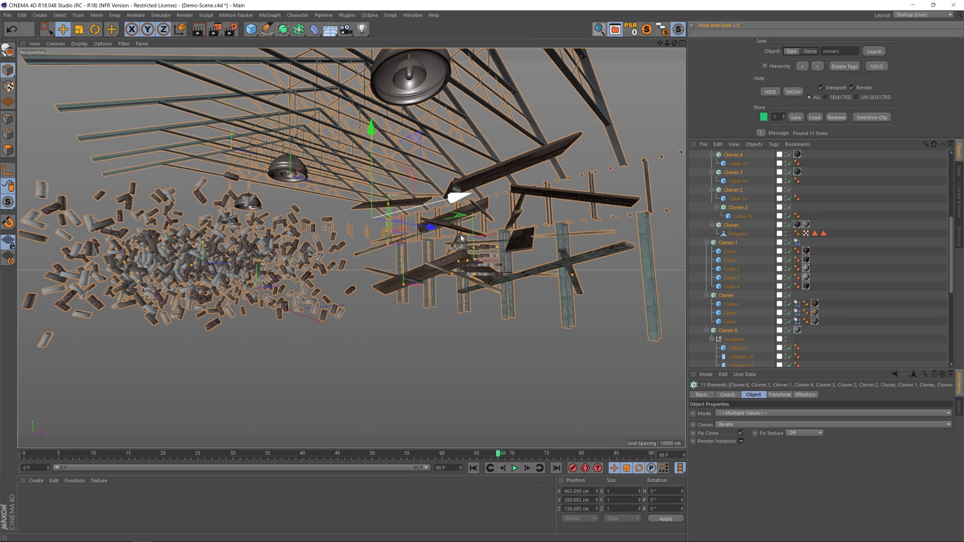
click(876, 66)
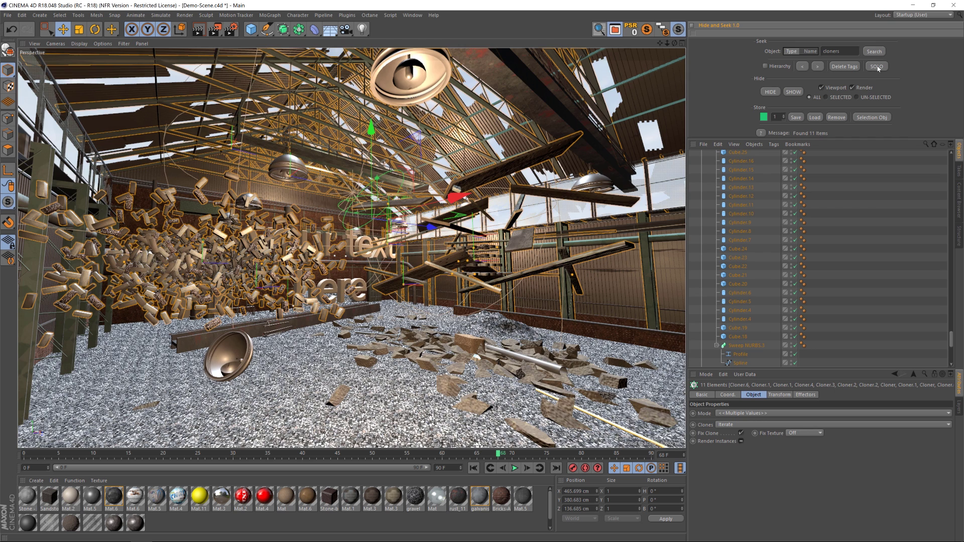
click(770, 92)
click(793, 92)
Search the scene by type for "dynamics tag"
drag(841, 51, 430, 23)
text(dynamics tag)
click(873, 51)
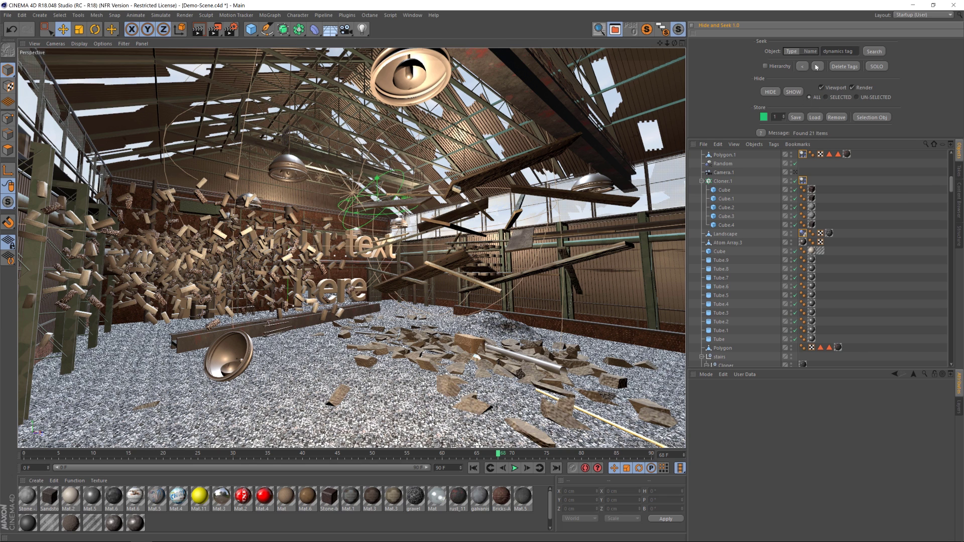
Cycle forward through the found dynamics tags one at a time and reselect all of them by repeating the search
click(816, 67)
click(803, 182)
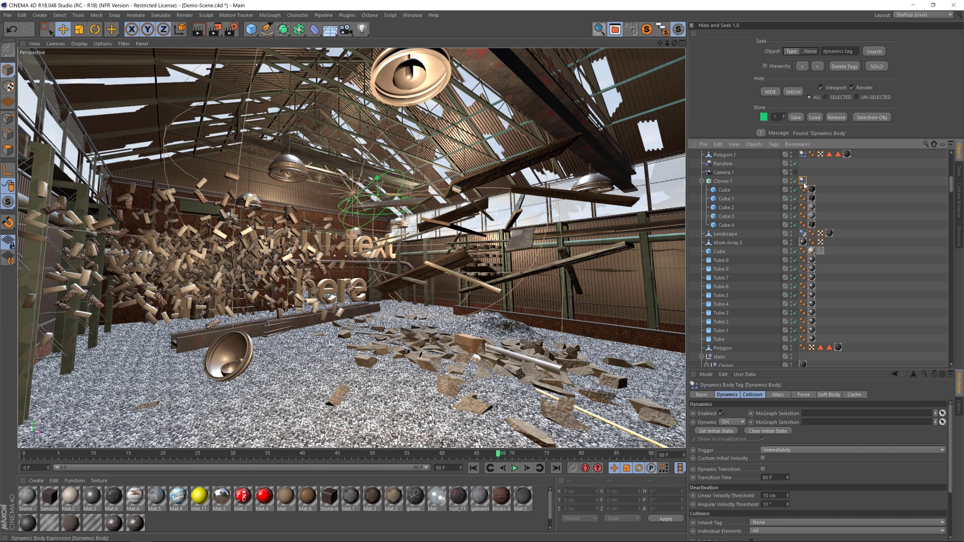
click(817, 67)
click(816, 66)
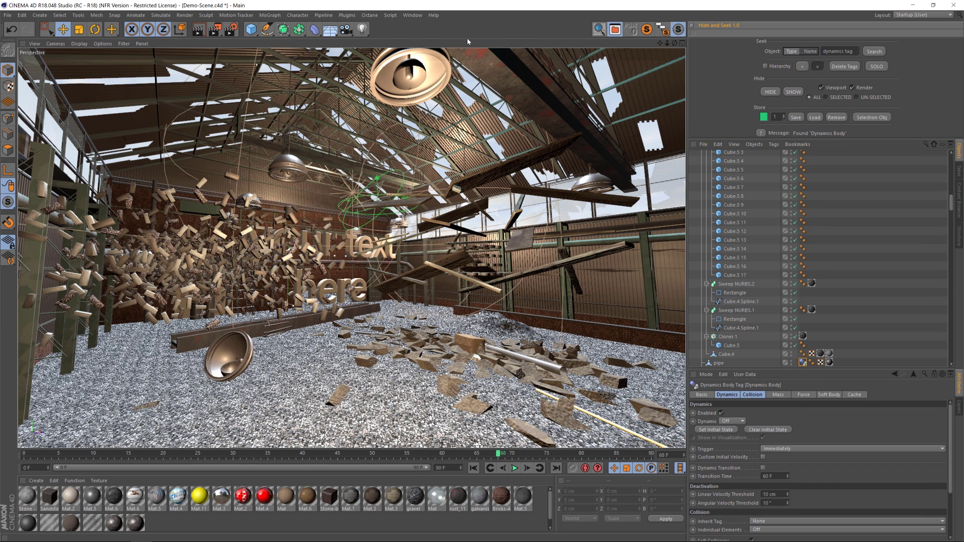
click(817, 66)
click(817, 67)
click(817, 66)
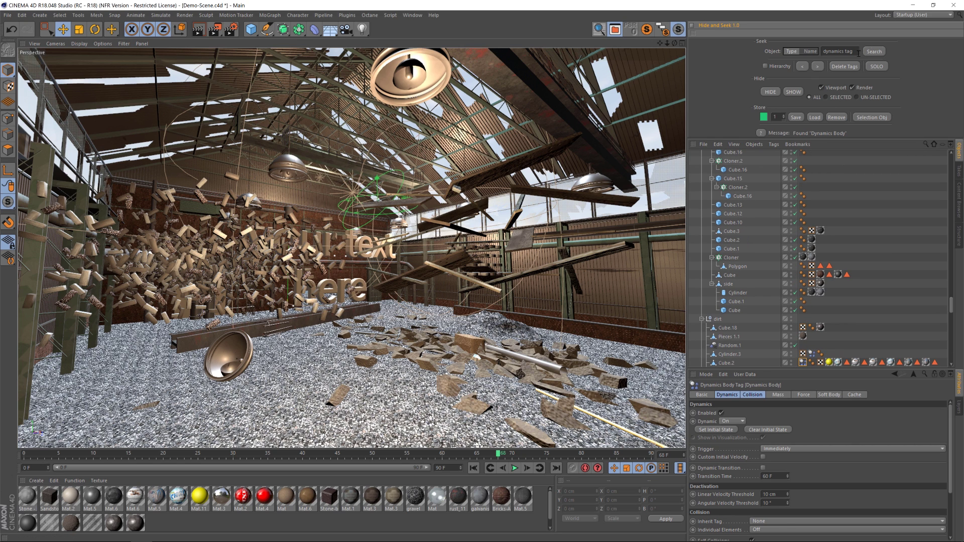
click(874, 52)
Clear the search term and set the search mode to object name
double_click(852, 51)
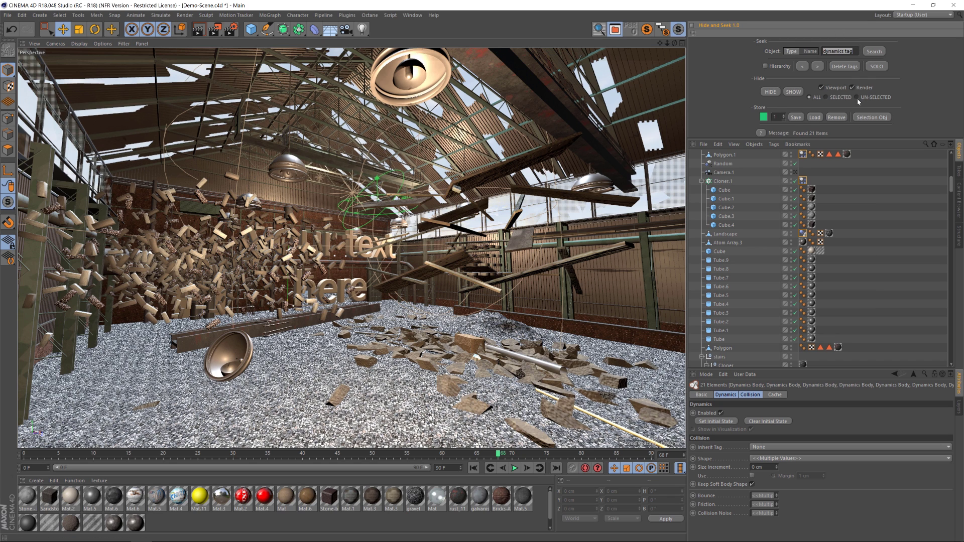
key(BackSpace)
click(810, 51)
Rename the Cube.2 object under Cloner.1 as "brick"
click(726, 207)
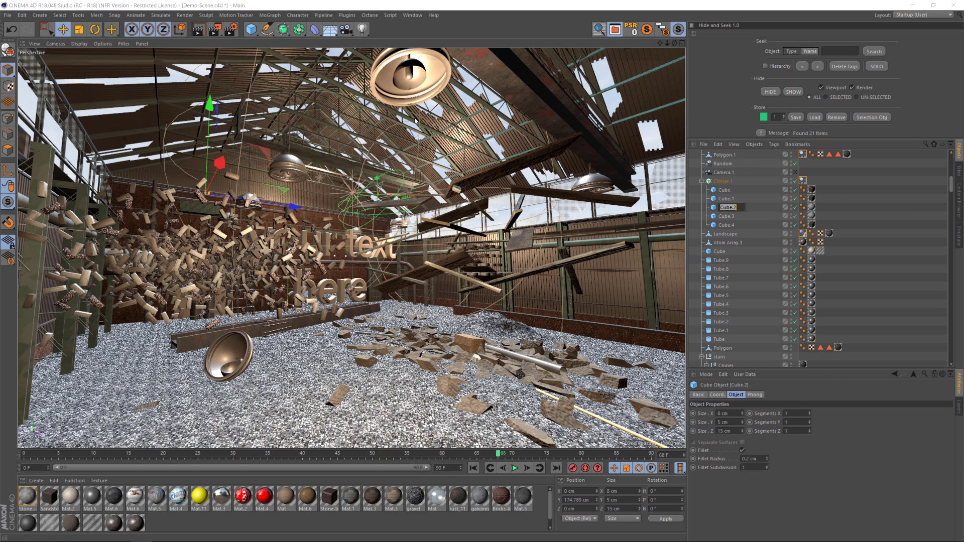
text(brick)
key(Return)
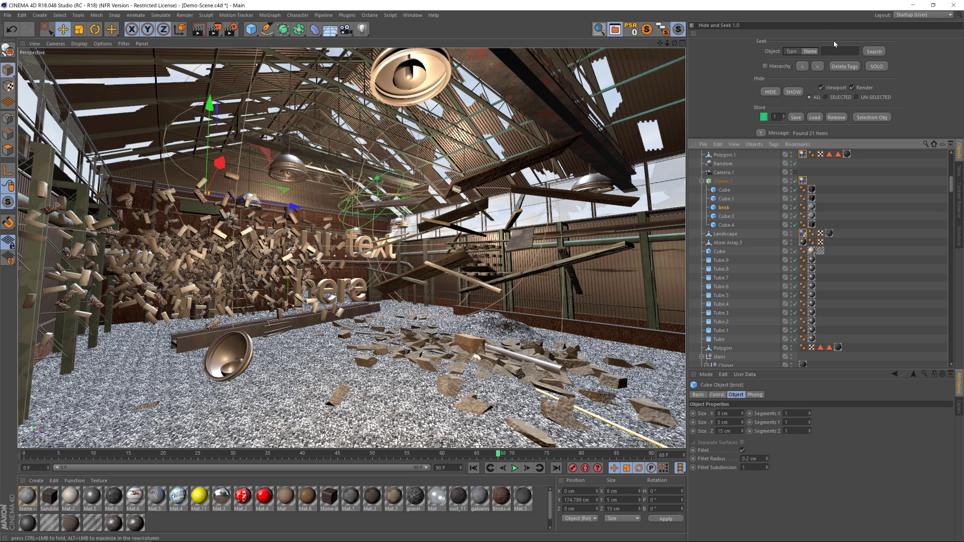
Search for "brick" by object type, and repeat the search by object name to select the renamed cube
click(791, 51)
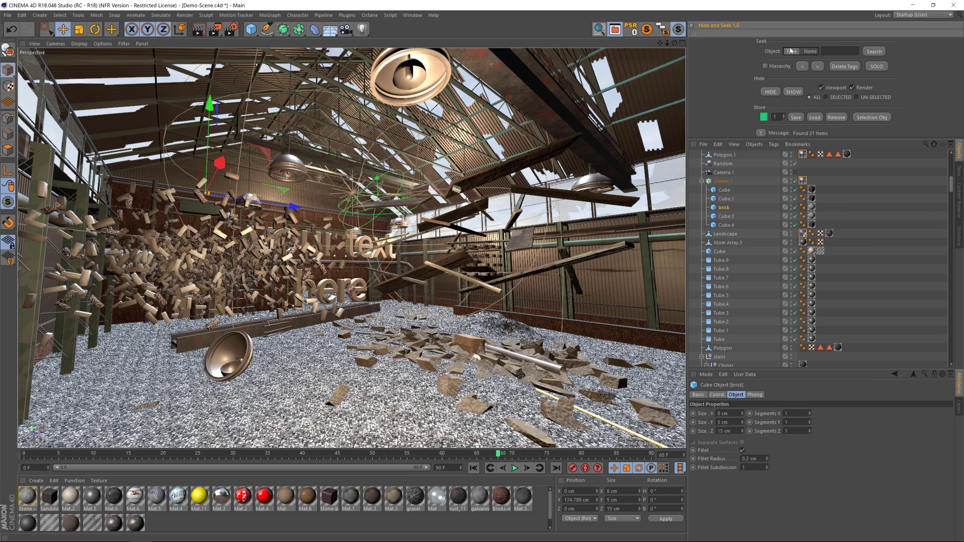
text(brick)
key(Return)
click(810, 51)
click(874, 52)
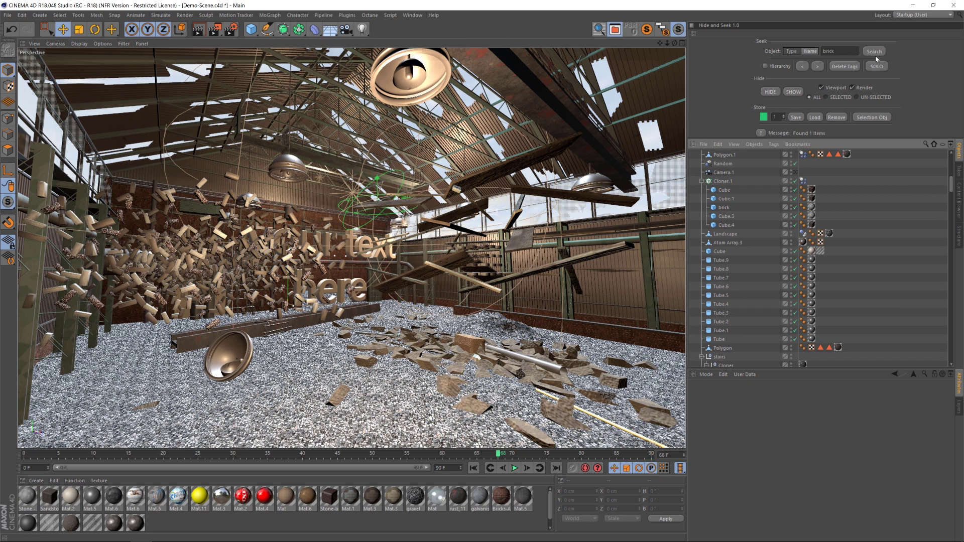
click(874, 53)
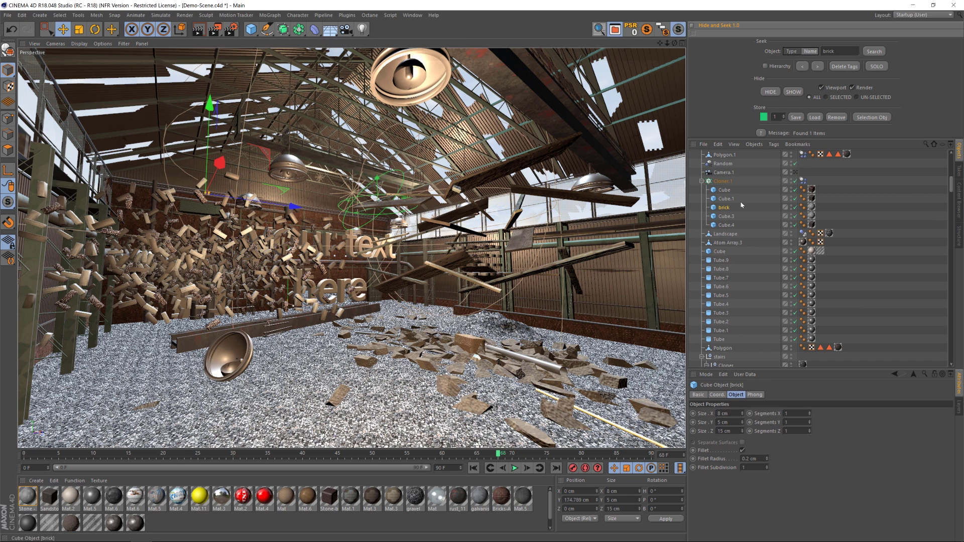
Search for "lamp" by object name, and hide the found lamp objects and show them again
double_click(824, 51)
key(BackSpace)
key(Return)
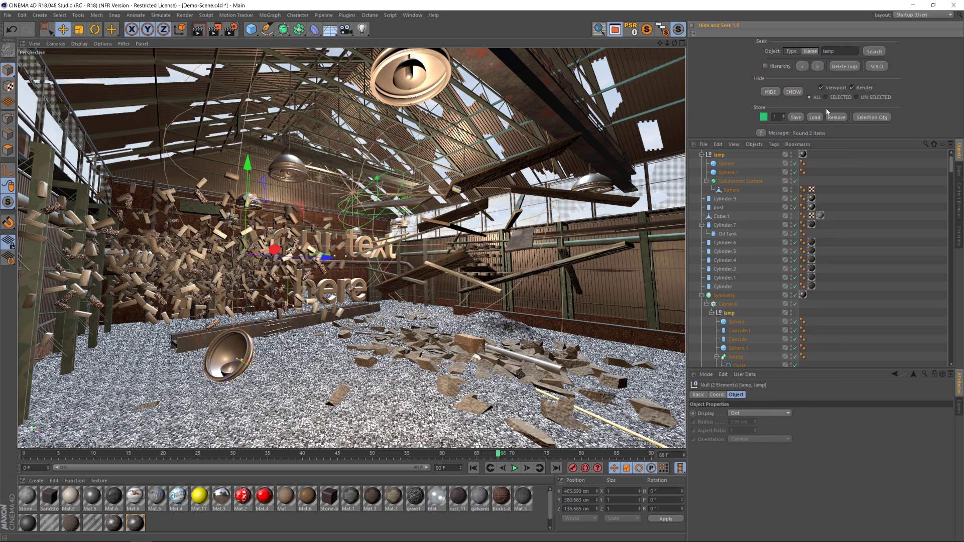
click(767, 92)
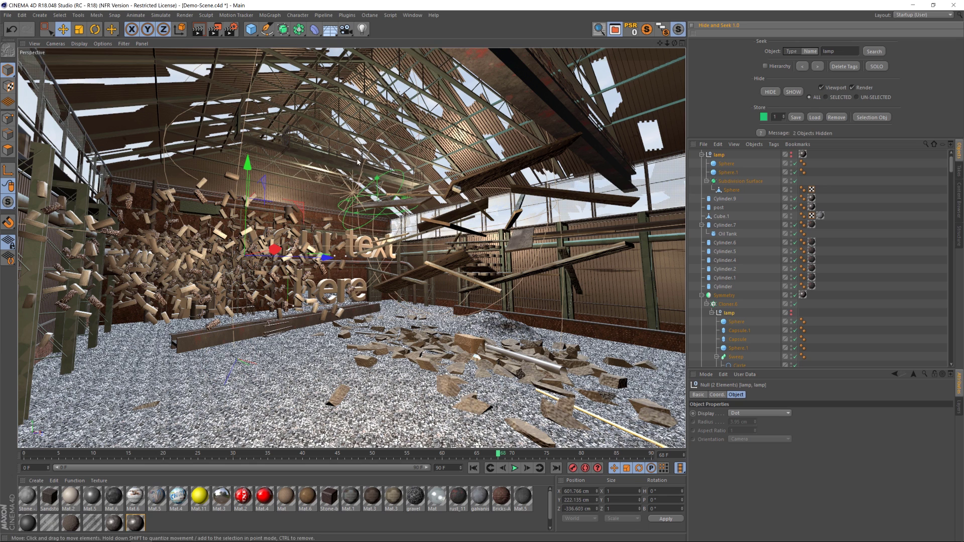
click(793, 92)
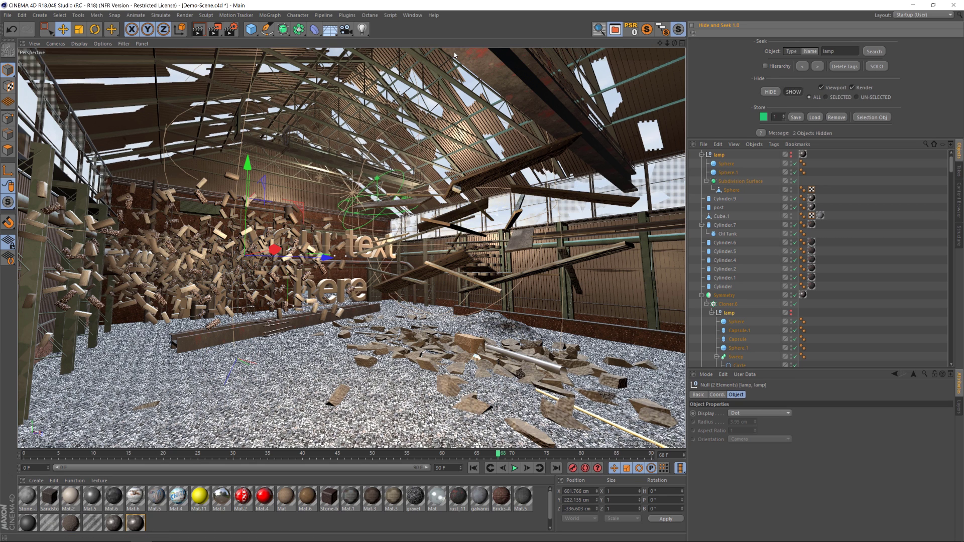
Search for "cloners" by object type and save the found objects to store group 2
double_click(828, 51)
click(799, 50)
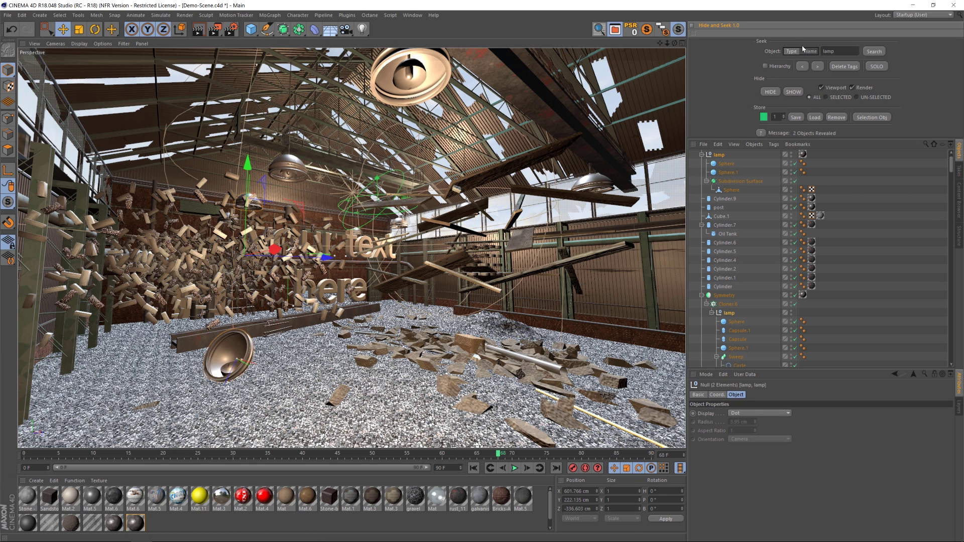
double_click(838, 52)
text(cloners)
key(Return)
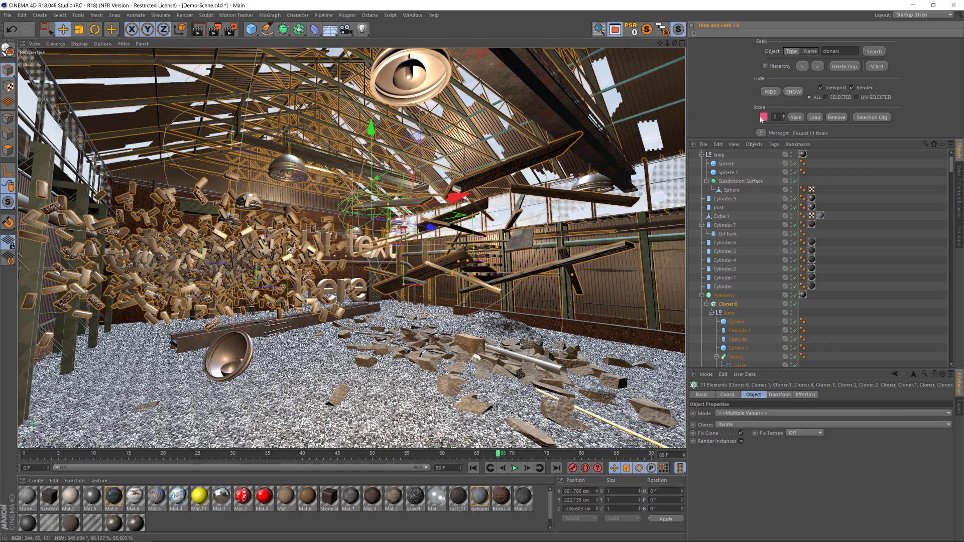
click(796, 117)
scroll(820, 297, down, 2)
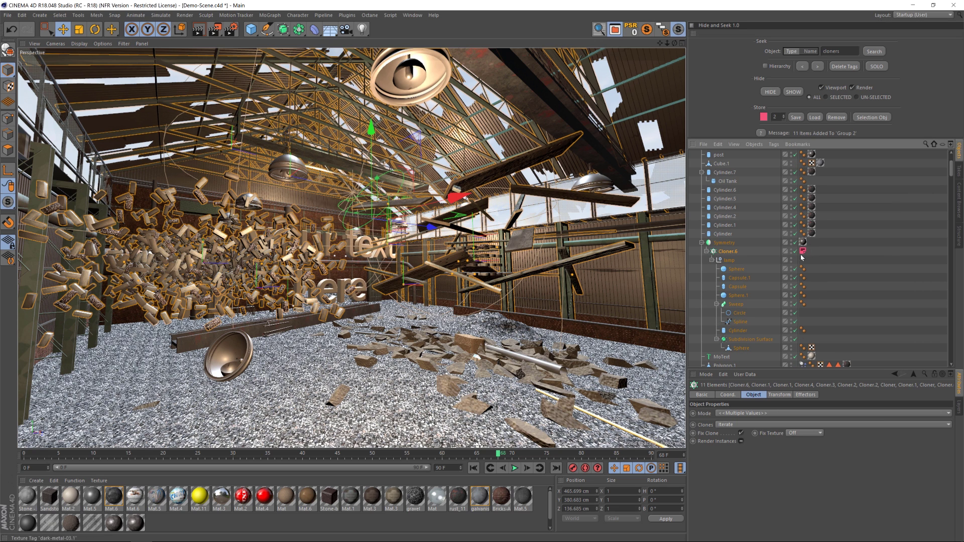
Search for "cube" by object type and save the found objects to store group 3
click(763, 41)
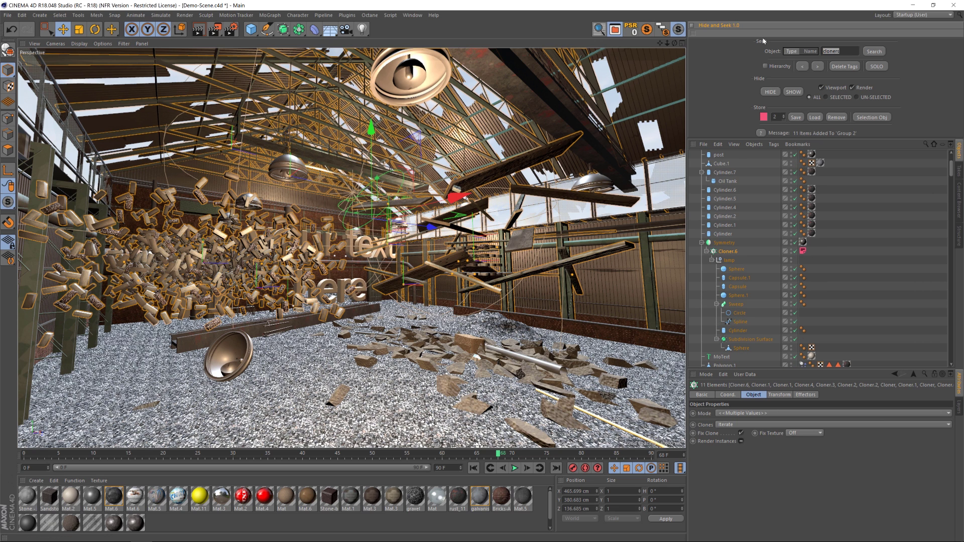
text(cube)
key(Return)
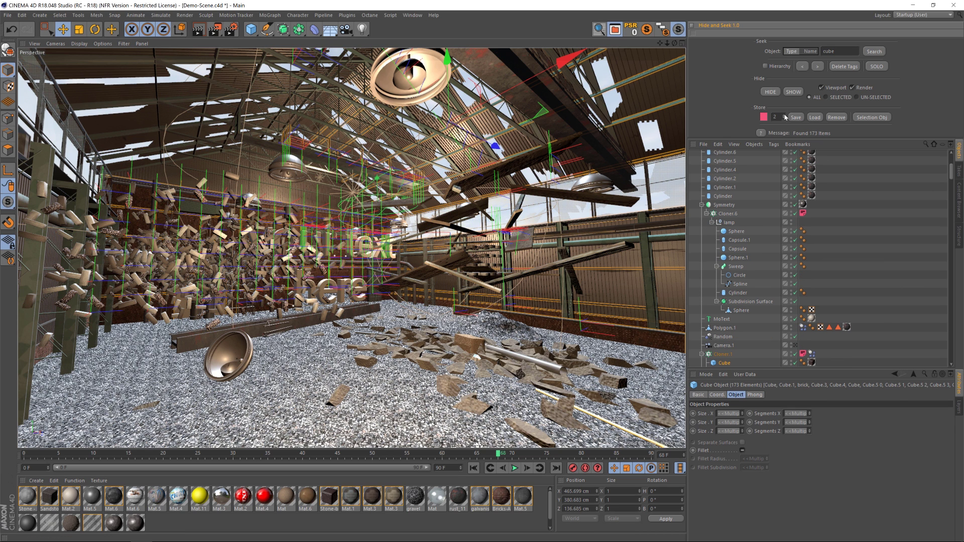
click(784, 115)
click(796, 116)
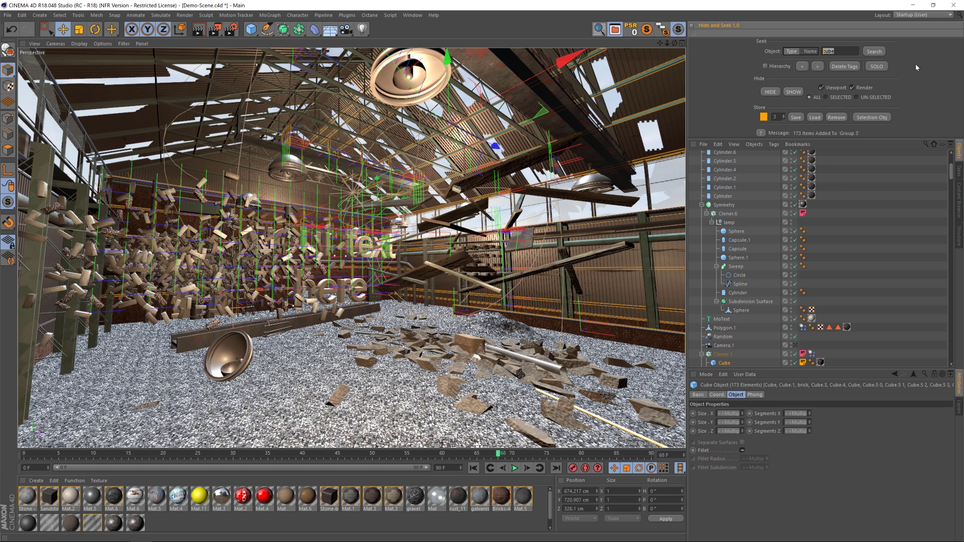
Clear the search term and the object selection, and load stored groups 2 and 3 in turn
key(BackSpace)
key(ctrl+shift+a)
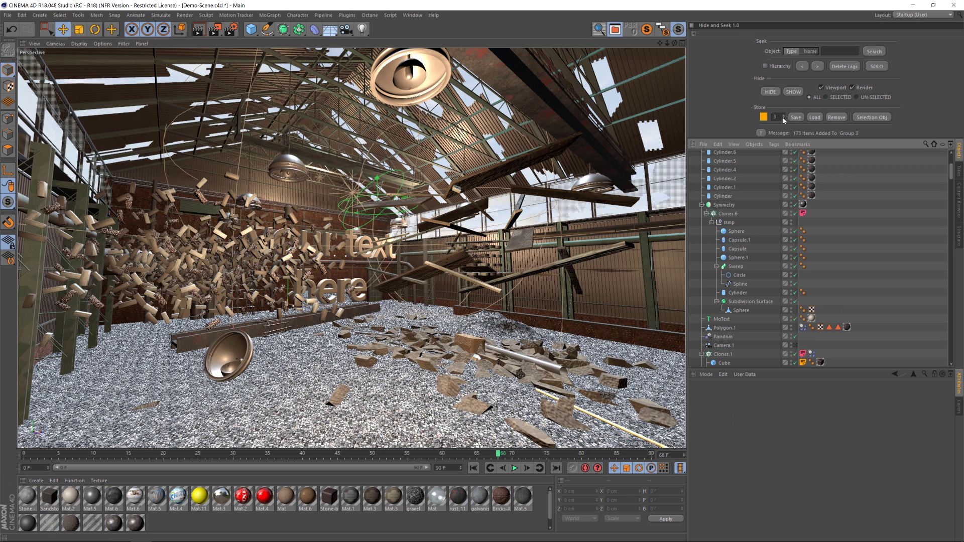
click(783, 119)
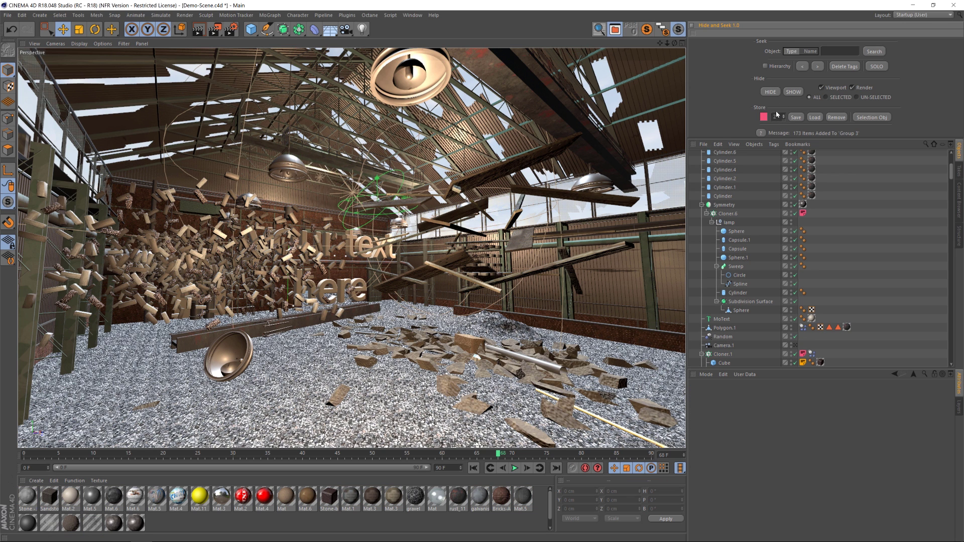
click(814, 117)
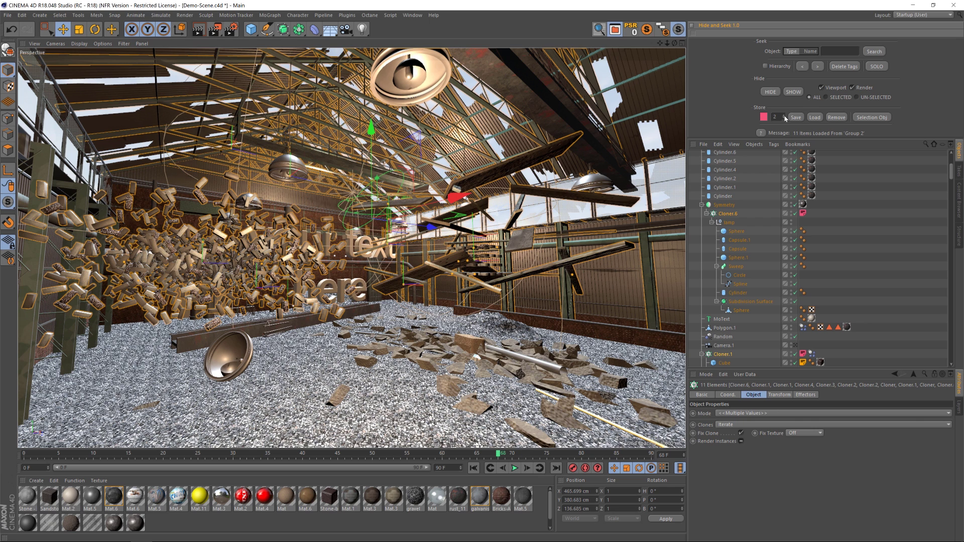
click(783, 115)
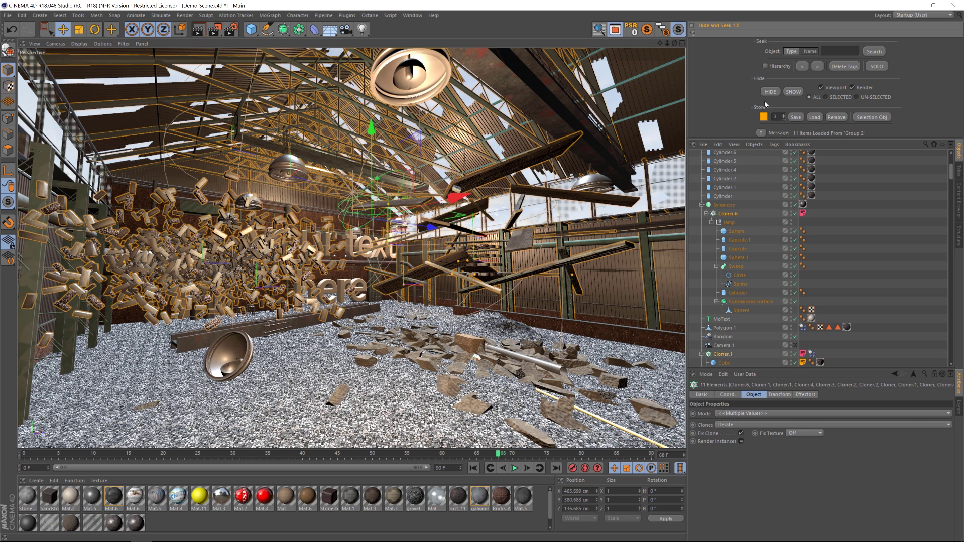
click(814, 118)
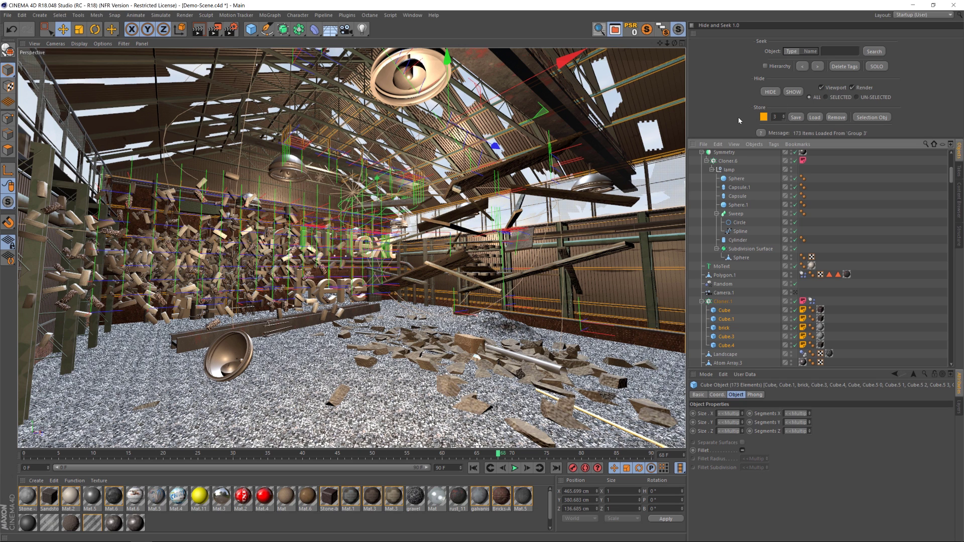
Search for "cloners" by object type and create a selection object from the found cloners
click(836, 53)
text(cloners)
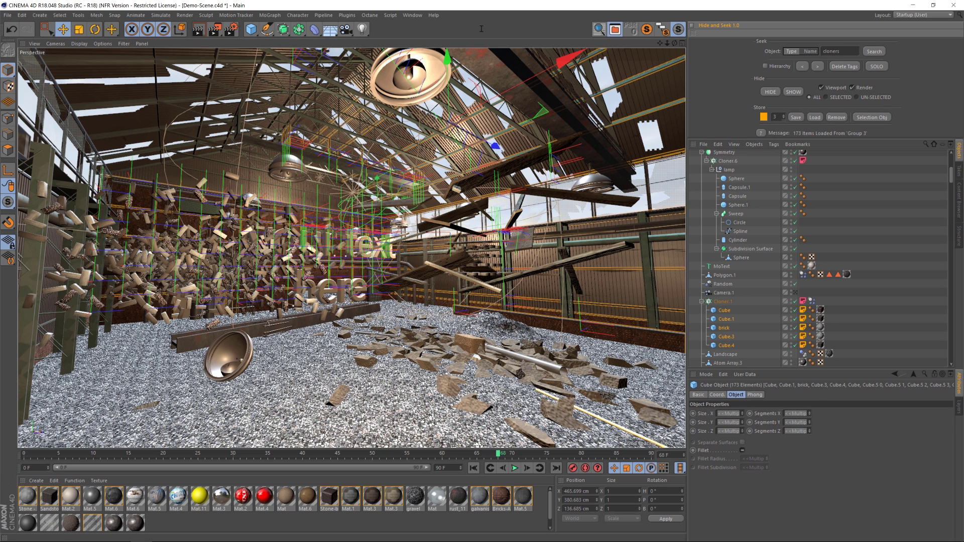
click(874, 51)
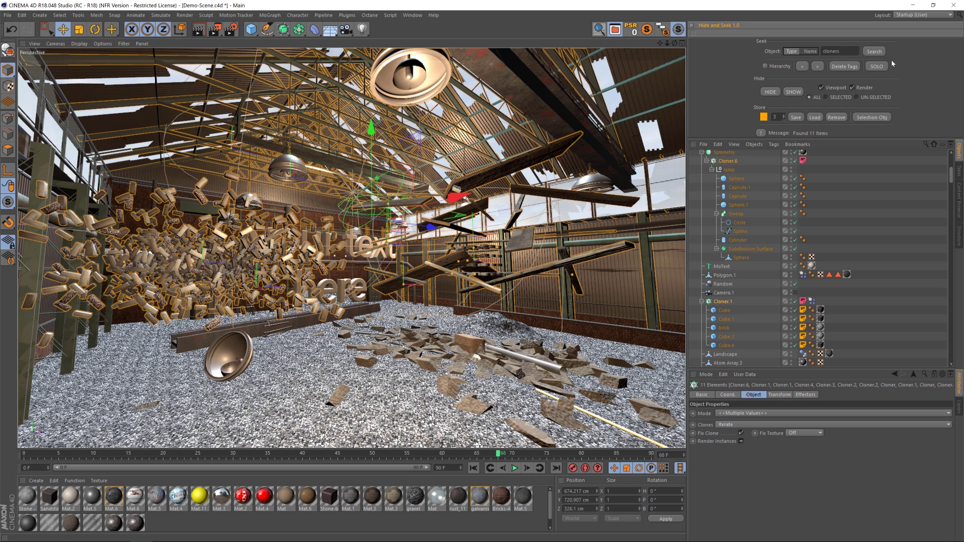
click(871, 118)
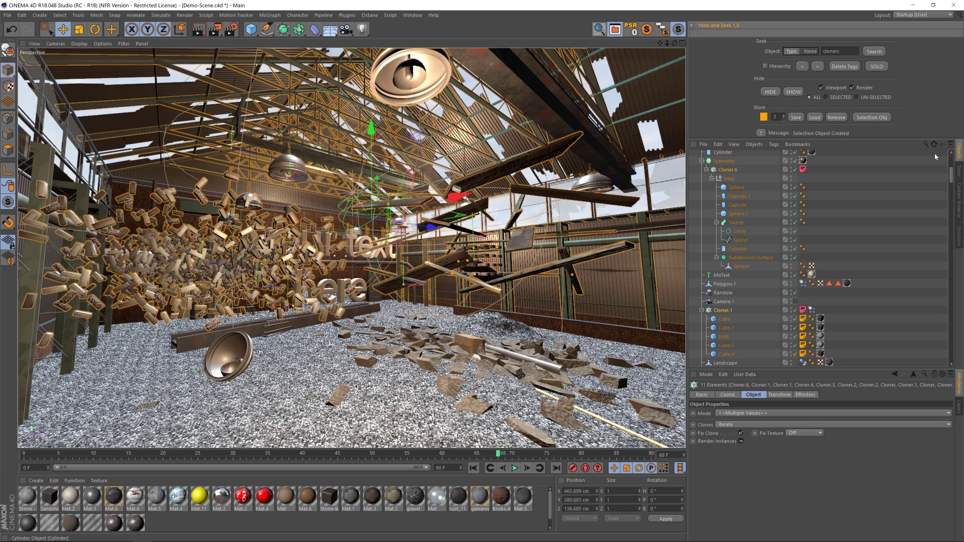
Examine the Selection object's list, and test restoring its stored cloner selection with everything deselected before and after
scroll(726, 157, up, 5)
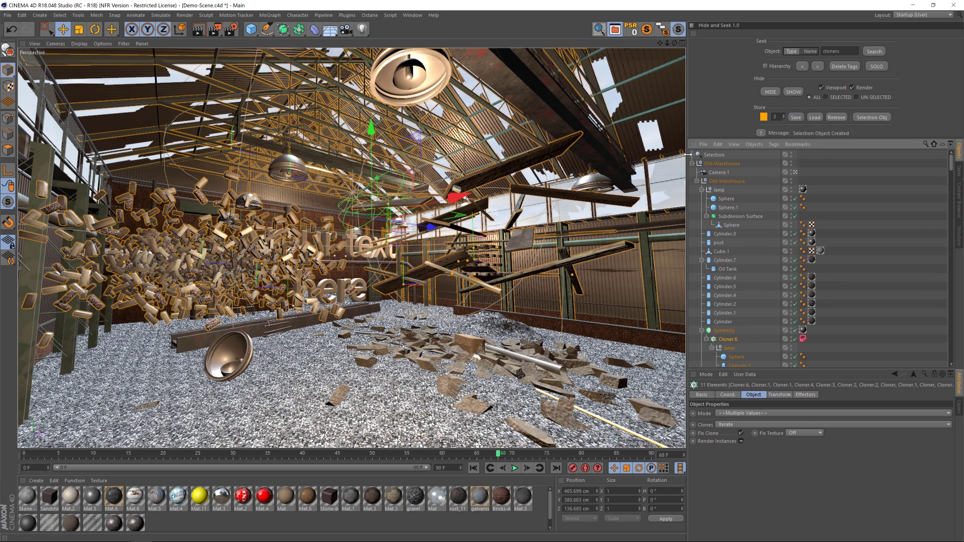
click(707, 156)
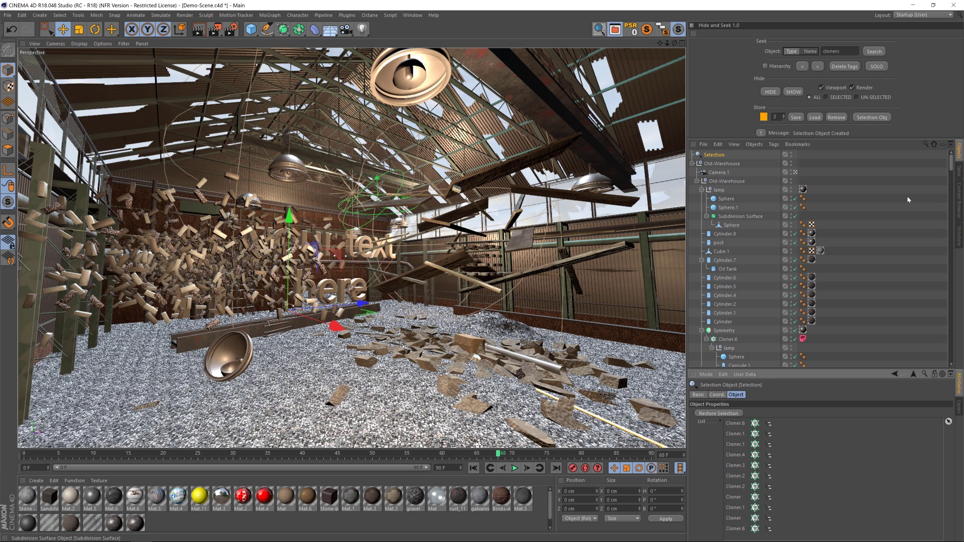
click(843, 185)
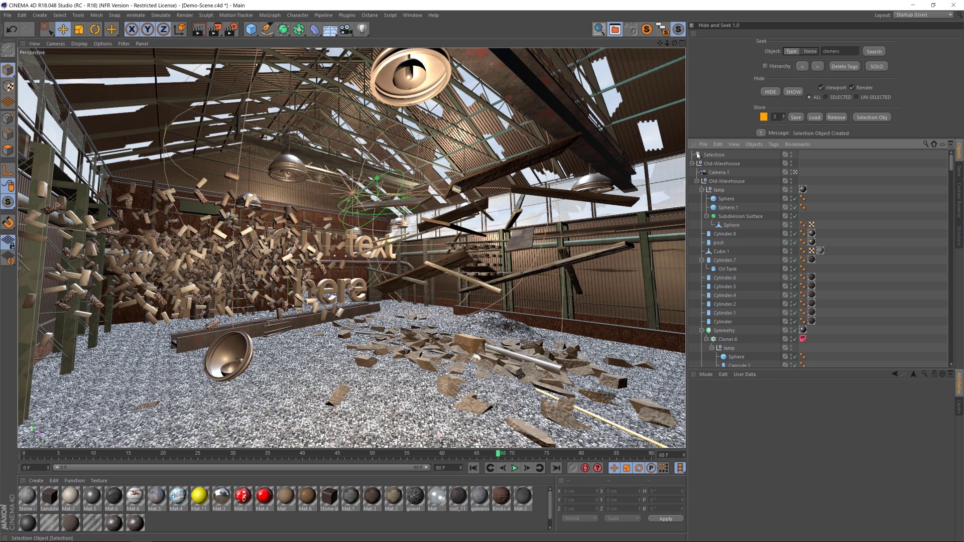
click(702, 155)
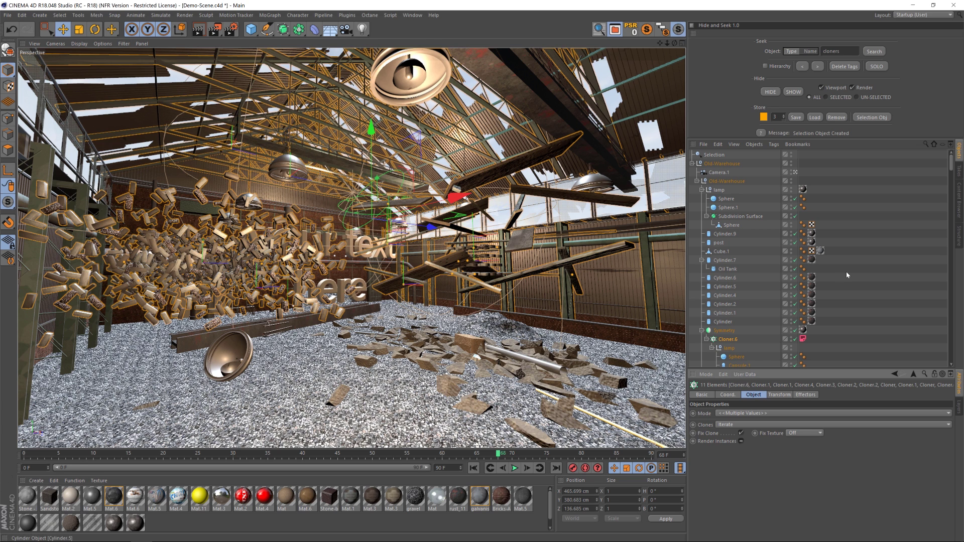
click(833, 251)
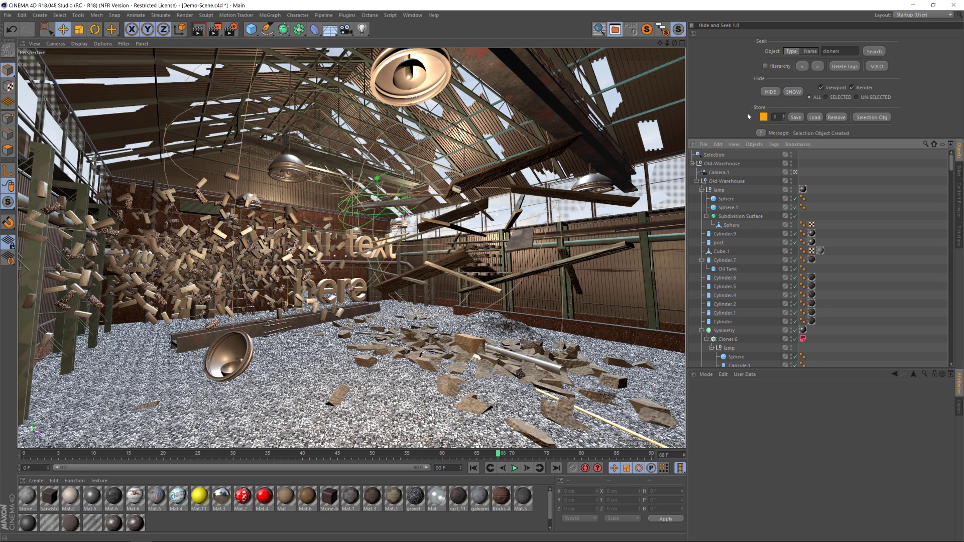